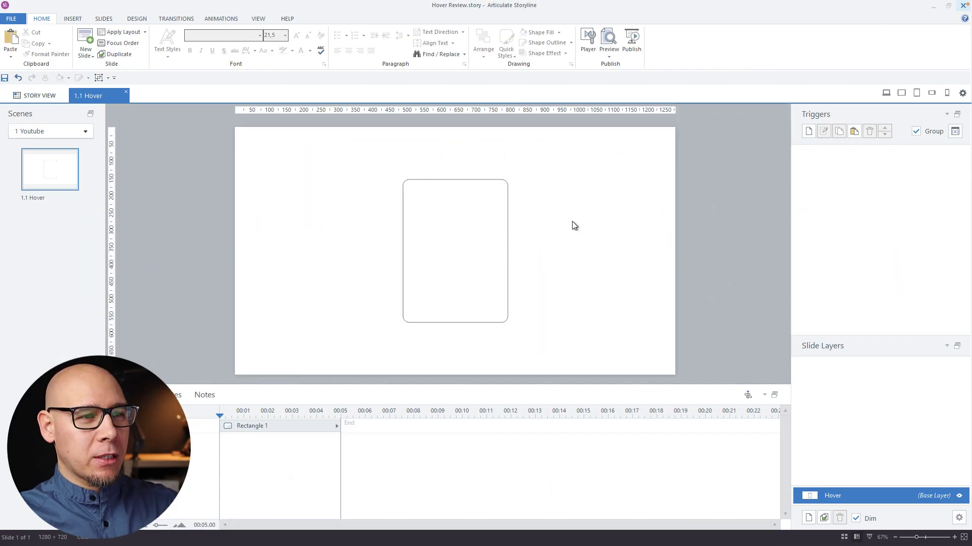
Give the rounded card an Outer preset shadow with 90% transparency
{"action": "left_click", "coordinate": [471, 221]}
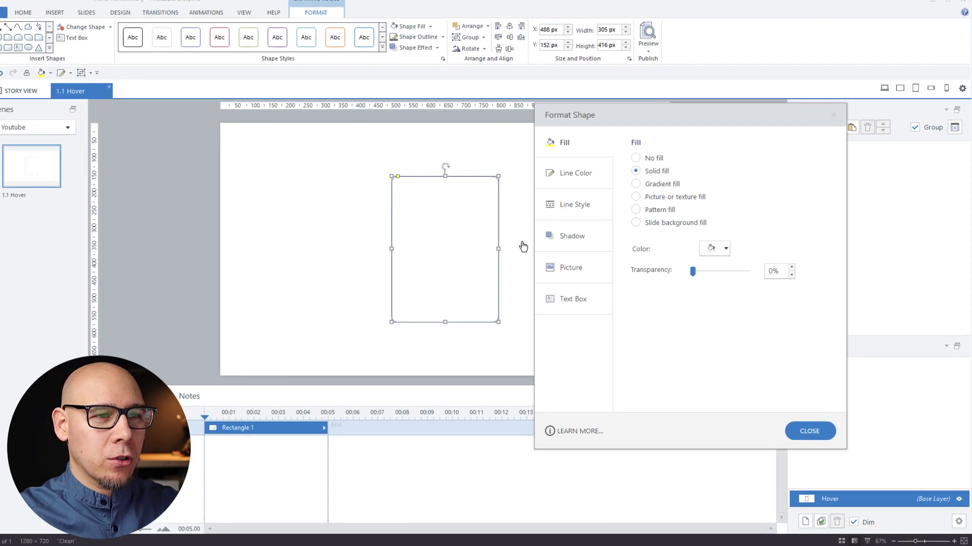
{"action": "left_click", "coordinate": [577, 237]}
{"action": "left_click", "coordinate": [721, 164]}
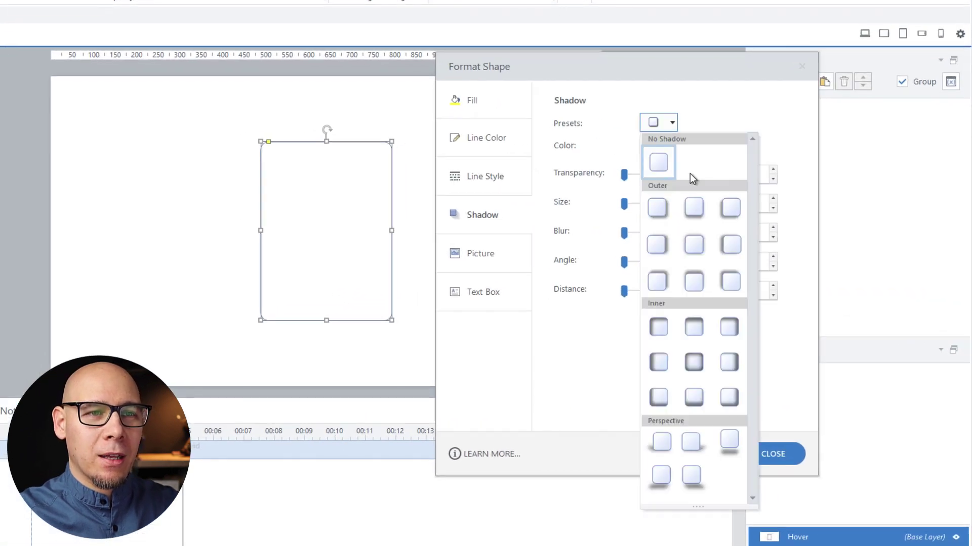
{"action": "left_click", "coordinate": [693, 245]}
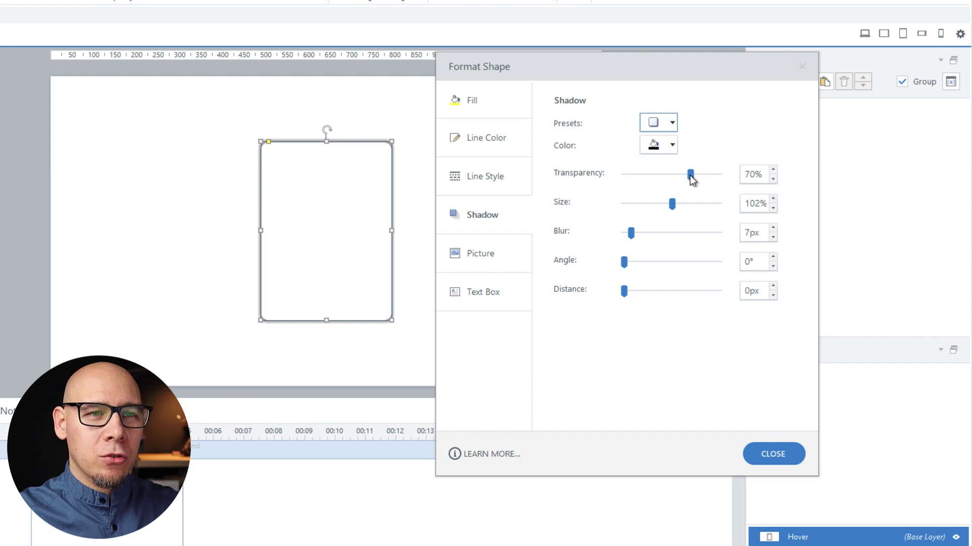
{"action": "left_click_drag", "start_coordinate": [692, 175], "coordinate": [708, 177]}
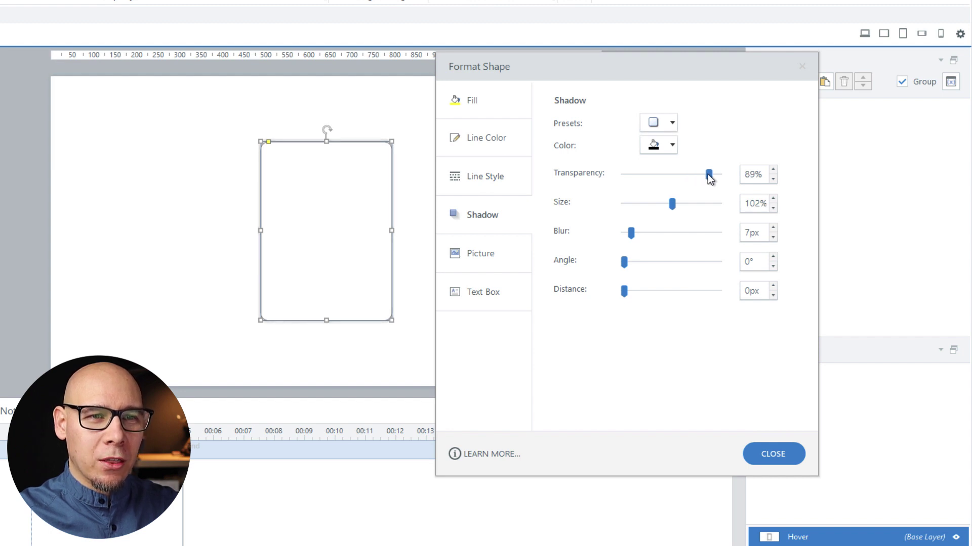
{"action": "left_click", "coordinate": [773, 170]}
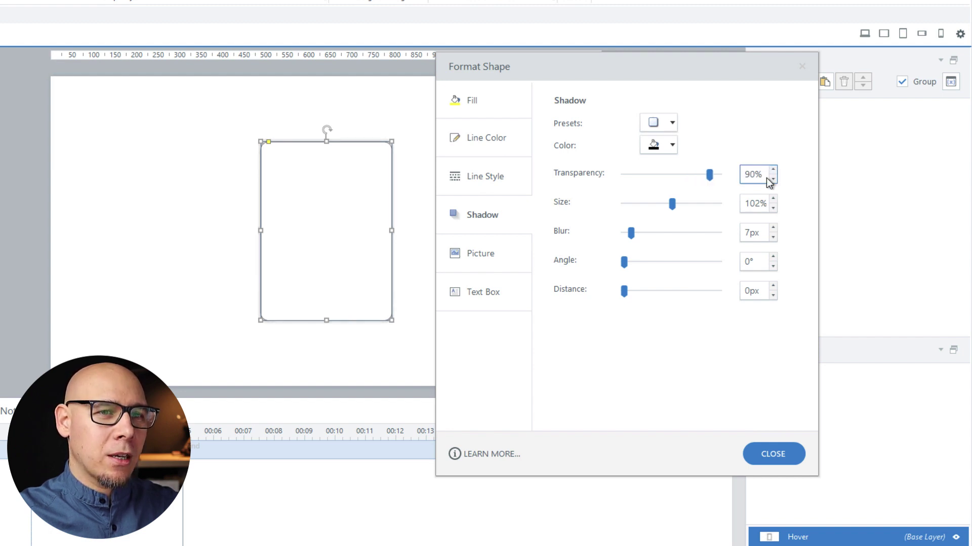
{"action": "left_click", "coordinate": [774, 453]}
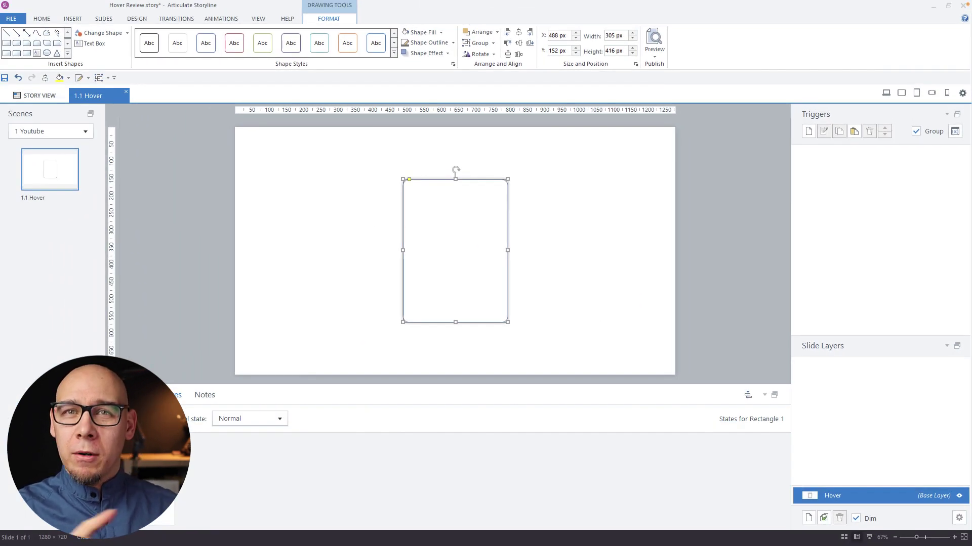
Add a new state to the card named Hover
{"action": "left_click", "coordinate": [254, 423]}
{"action": "left_click", "coordinate": [238, 431]}
{"action": "left_click", "coordinate": [152, 419]}
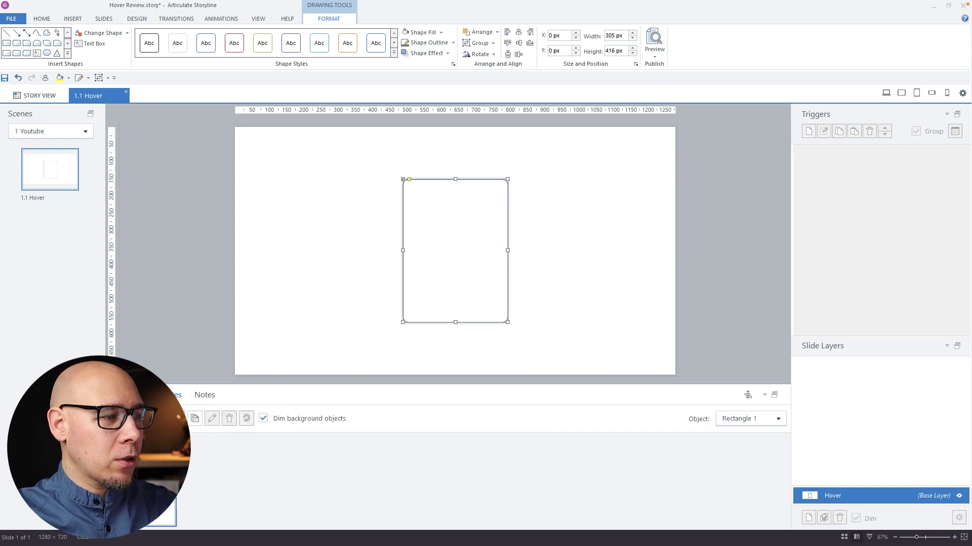
{"action": "left_click", "coordinate": [194, 419]}
{"action": "type", "text": "Hover"}
{"action": "key", "text": "Return"}
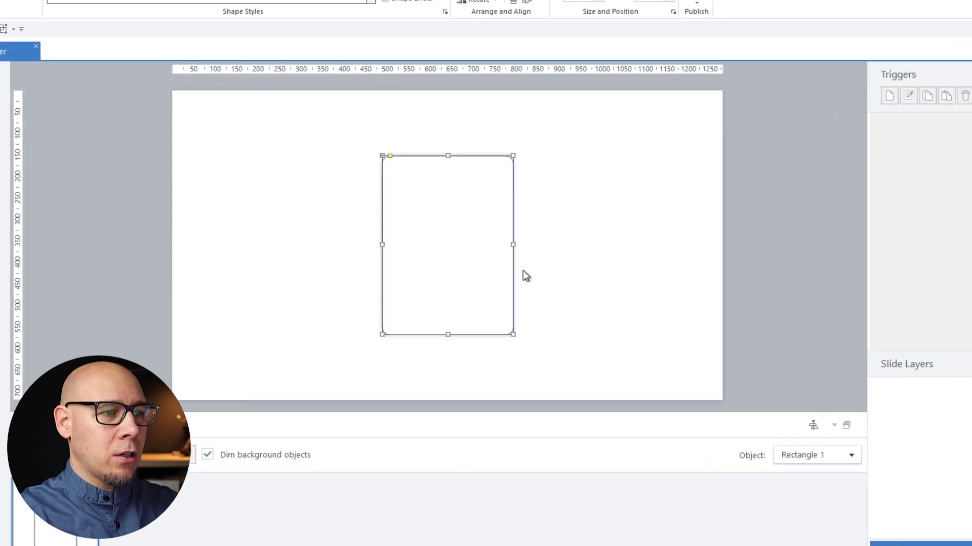
Reselect the Hover card and nudge it slightly down and right
{"action": "left_click", "coordinate": [457, 347]}
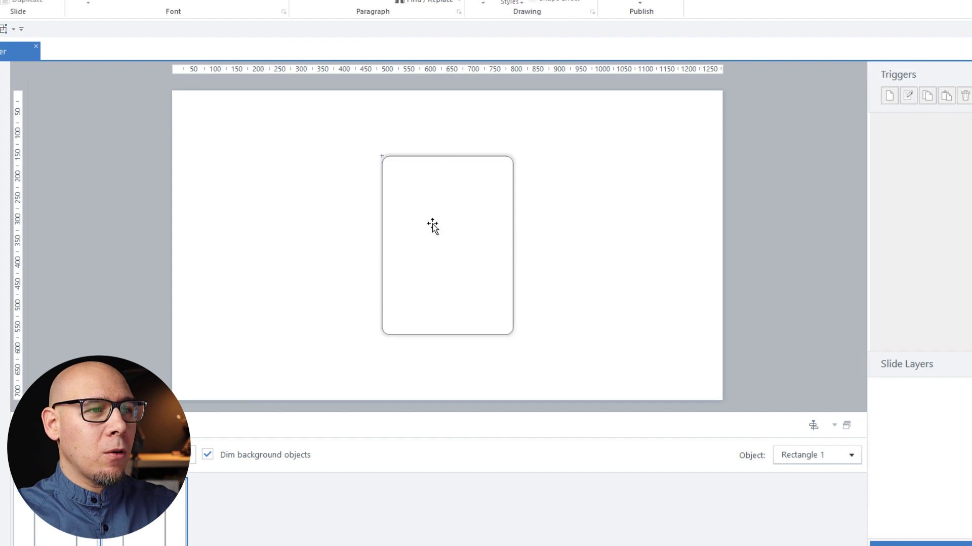
{"action": "left_click", "coordinate": [441, 211]}
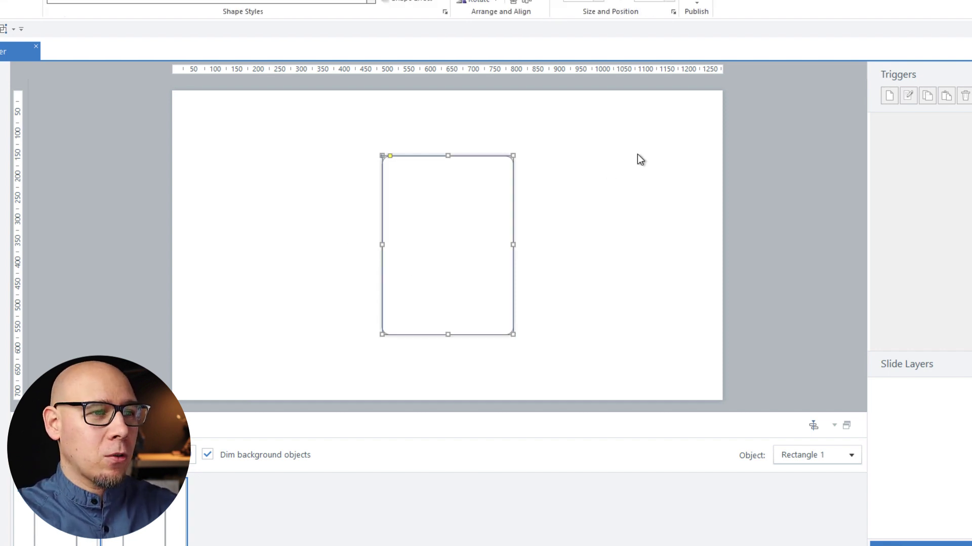
{"action": "left_click", "coordinate": [548, 181]}
{"action": "left_click", "coordinate": [446, 185]}
{"action": "left_click_drag", "start_coordinate": [443, 183], "coordinate": [510, 207]}
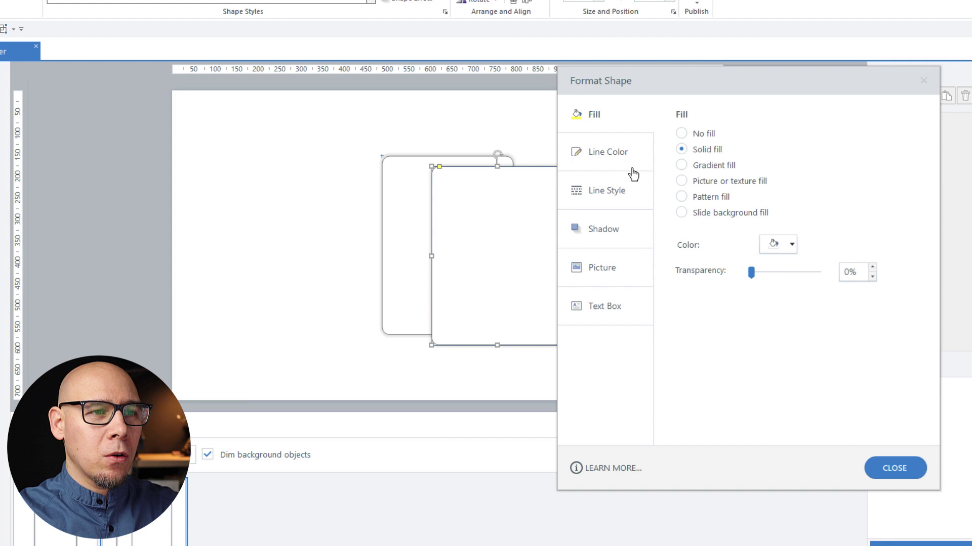
Set the Hover state's outline to No line
{"action": "left_click", "coordinate": [617, 187]}
{"action": "left_click", "coordinate": [643, 154]}
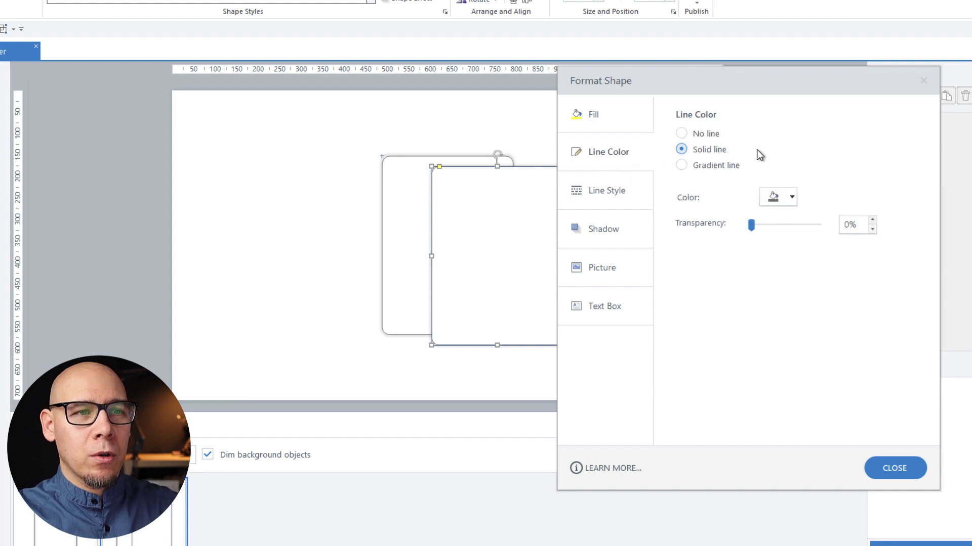
{"action": "left_click", "coordinate": [704, 133]}
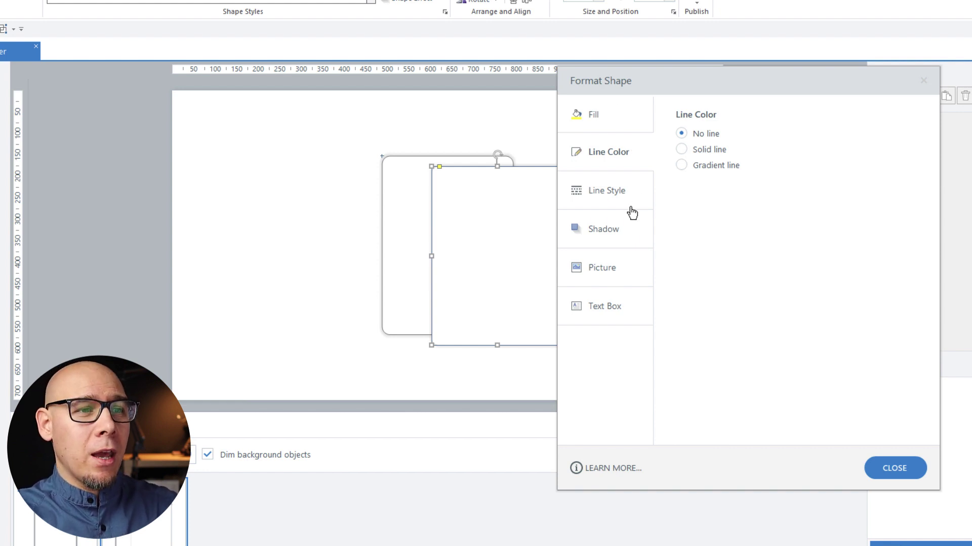
Set the Hover state's shadow to 104% size and 80% transparency
{"action": "left_click", "coordinate": [615, 223]}
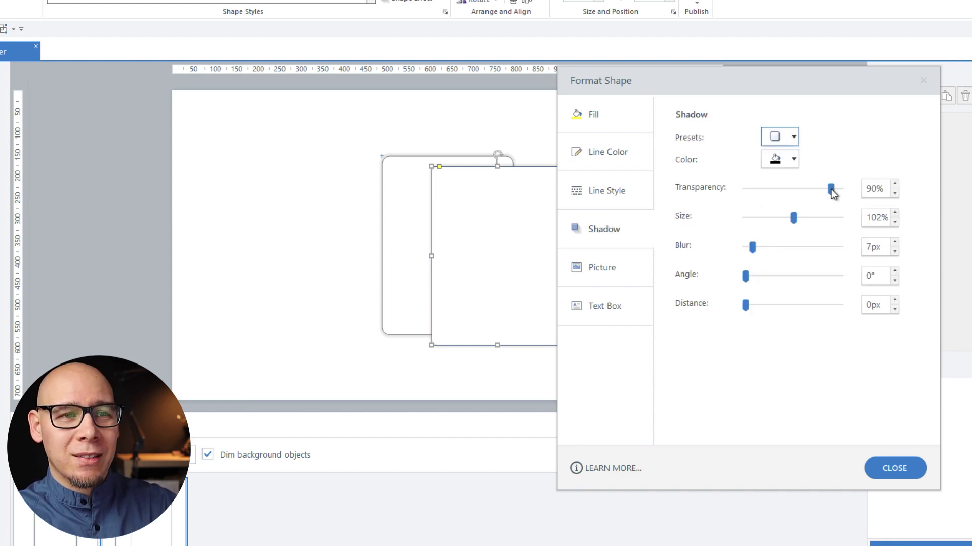
{"action": "left_click", "coordinate": [895, 213]}
{"action": "left_click", "coordinate": [894, 213]}
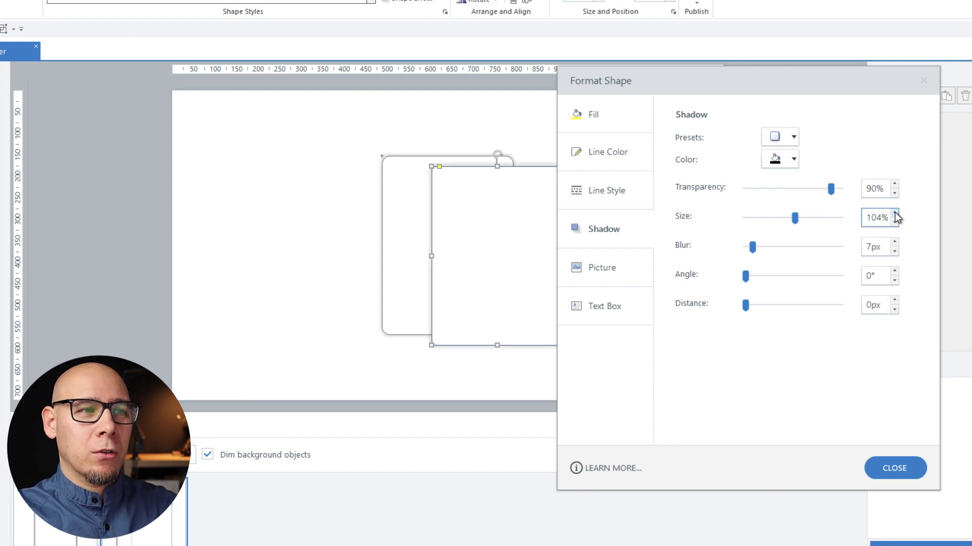
{"action": "left_click", "coordinate": [829, 189]}
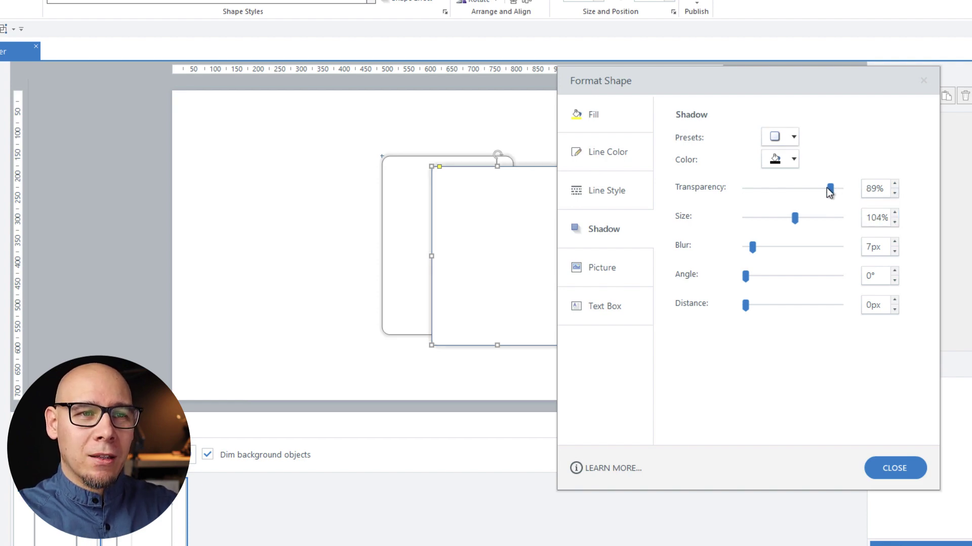
{"action": "left_click_drag", "start_coordinate": [827, 192], "coordinate": [825, 190]}
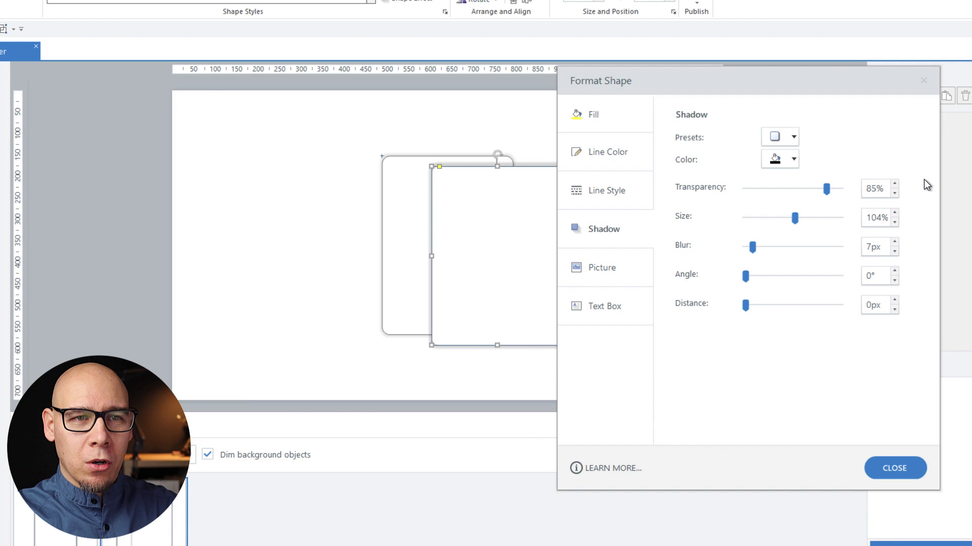
{"action": "left_click", "coordinate": [894, 198]}
{"action": "left_click", "coordinate": [894, 198]}
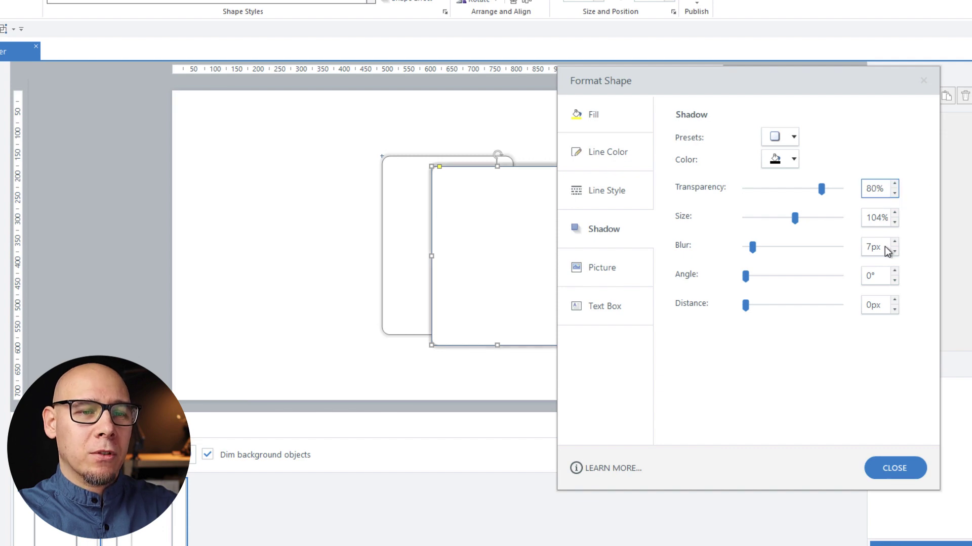
{"action": "left_click", "coordinate": [891, 468]}
Drag the Hover card back into alignment with the original card
{"action": "left_click_drag", "start_coordinate": [486, 223], "coordinate": [436, 214]}
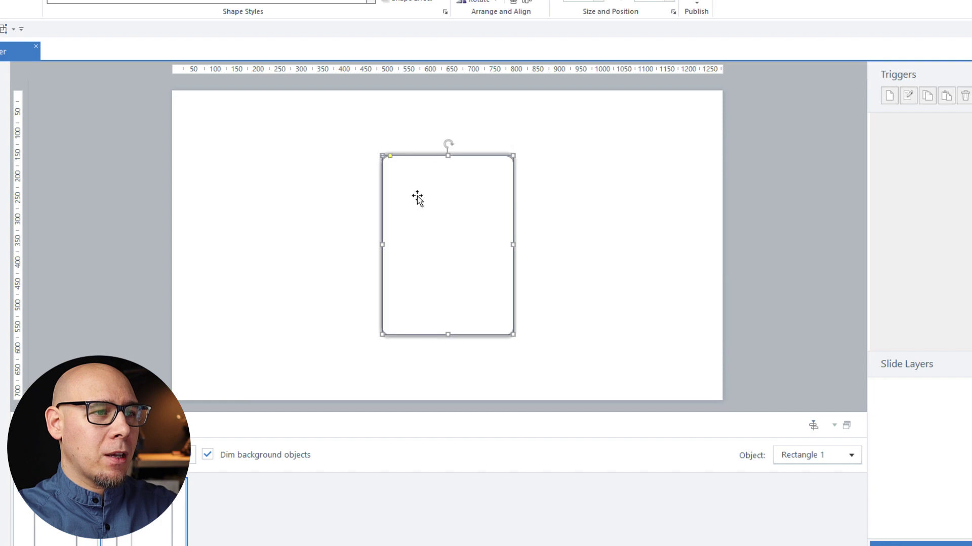
{"action": "right_click", "coordinate": [417, 196]}
{"action": "left_click", "coordinate": [490, 318]}
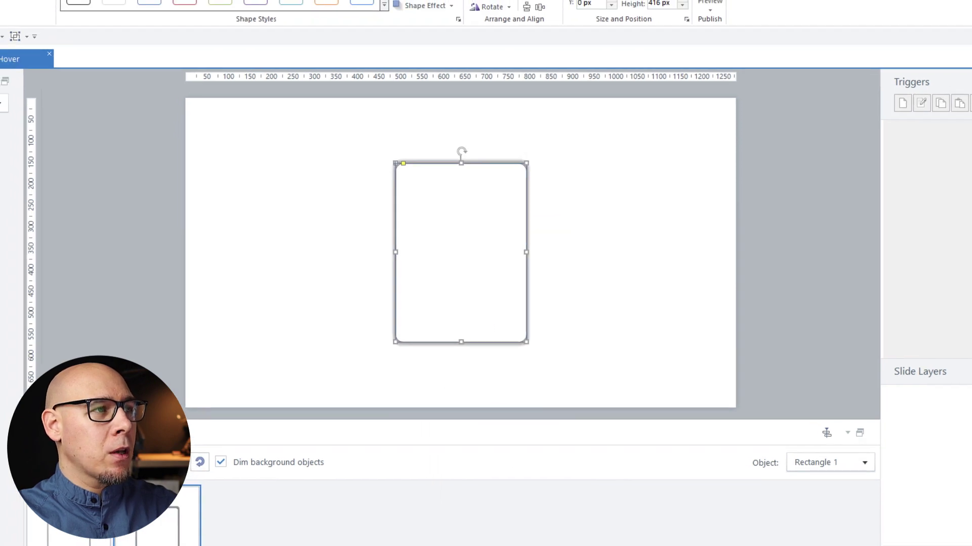
Give the Hover state Fade entrance and exit animations, finish state editing, and preview
{"action": "left_click", "coordinate": [164, 0]}
{"action": "left_click", "coordinate": [40, 55]}
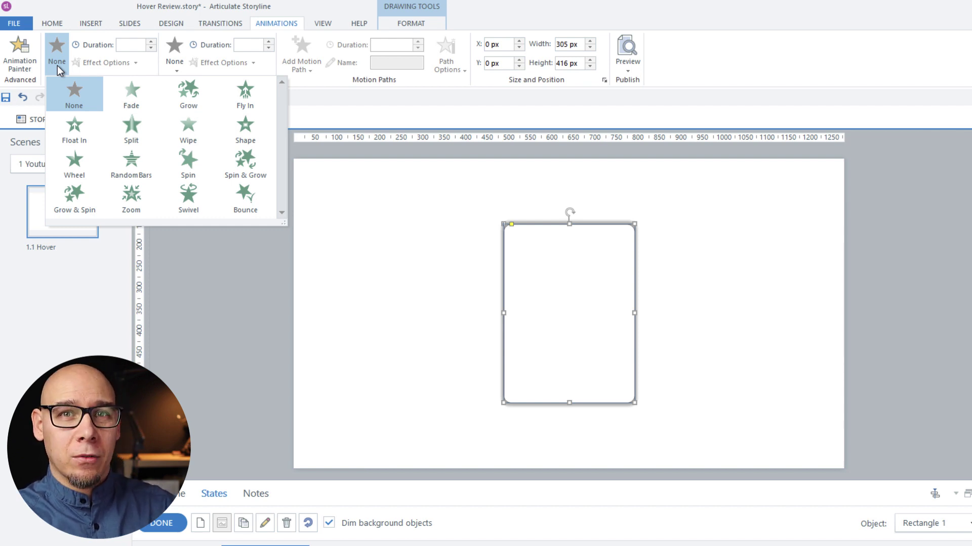
{"action": "left_click", "coordinate": [127, 99]}
{"action": "left_click", "coordinate": [170, 56]}
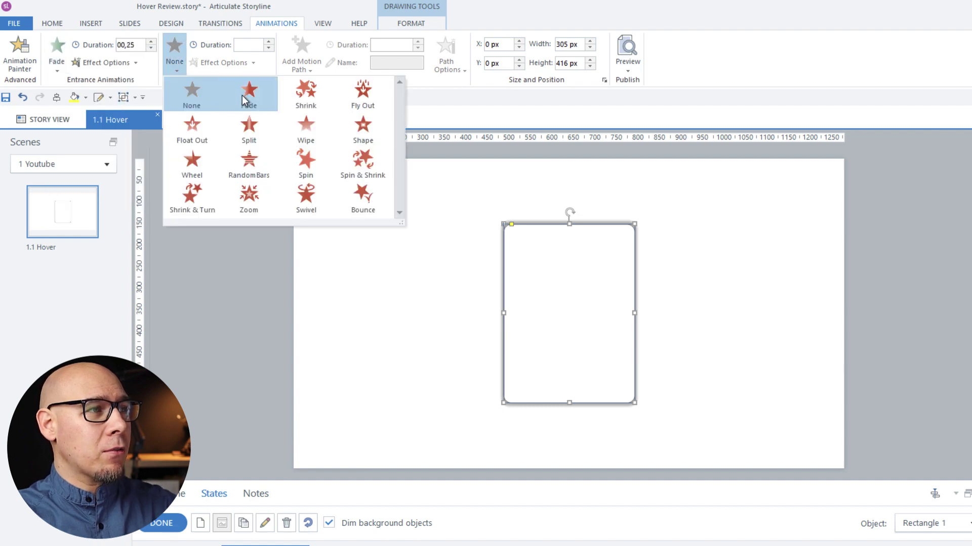
{"action": "left_click", "coordinate": [242, 95]}
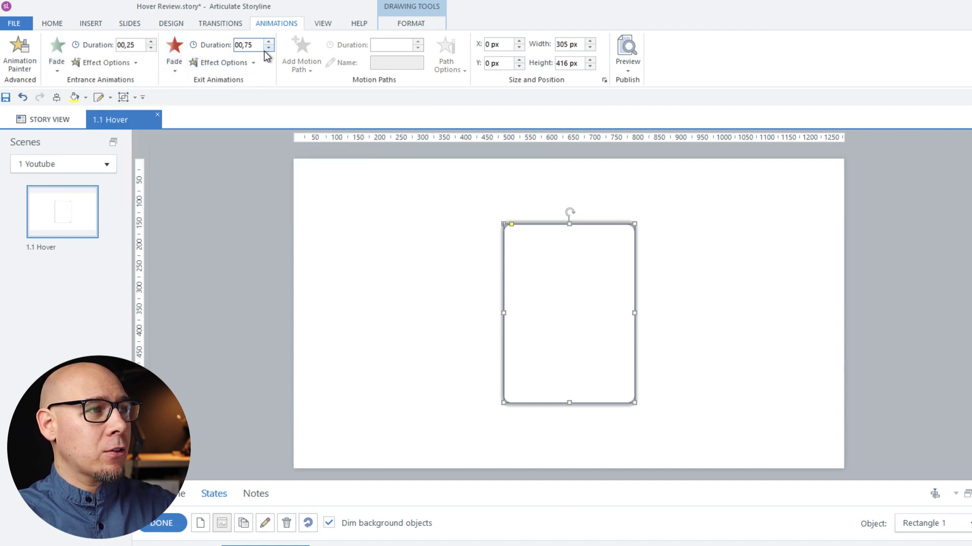
{"action": "left_click", "coordinate": [167, 526]}
{"action": "key", "text": "F12"}
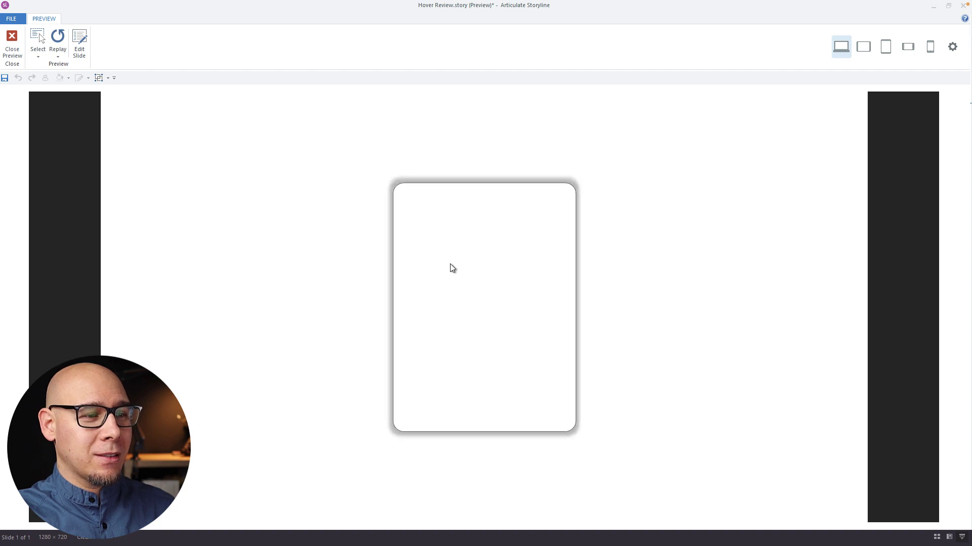
Close the preview and return to editing slide 1.1 Hover
{"action": "left_click", "coordinate": [21, 49]}
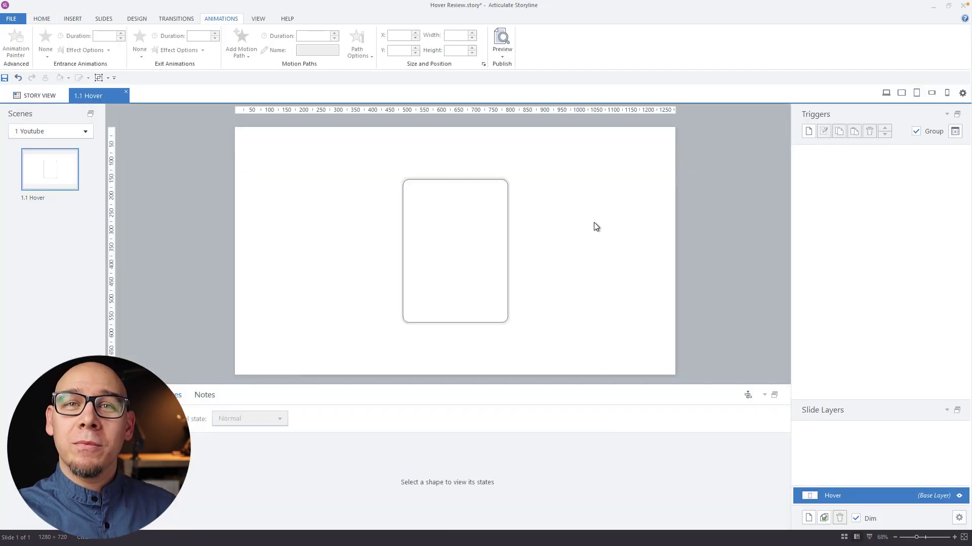
Add a straight-line motion path that moves the card up 15 px
{"action": "left_click", "coordinate": [76, 19]}
{"action": "left_click", "coordinate": [456, 208]}
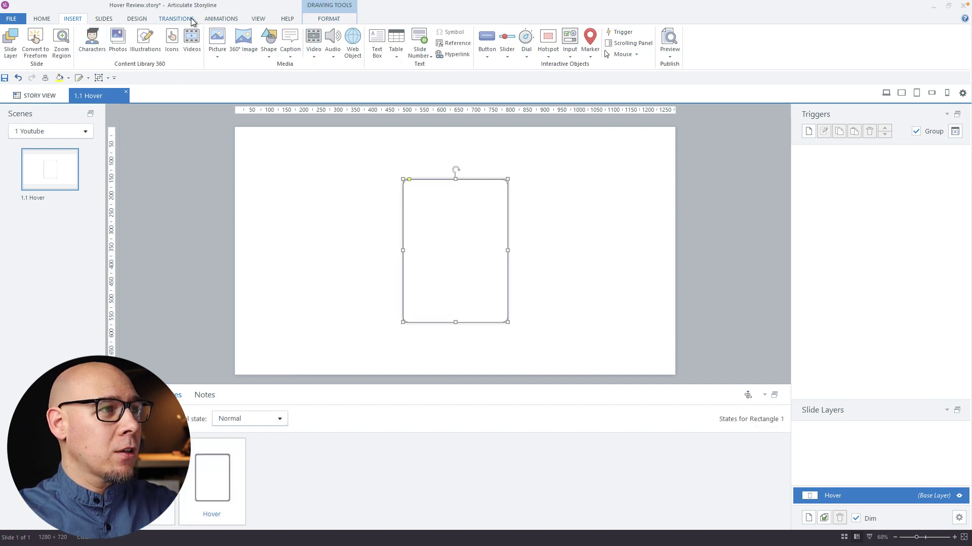
{"action": "left_click", "coordinate": [222, 19]}
{"action": "left_click", "coordinate": [239, 43]}
{"action": "left_click", "coordinate": [251, 85]}
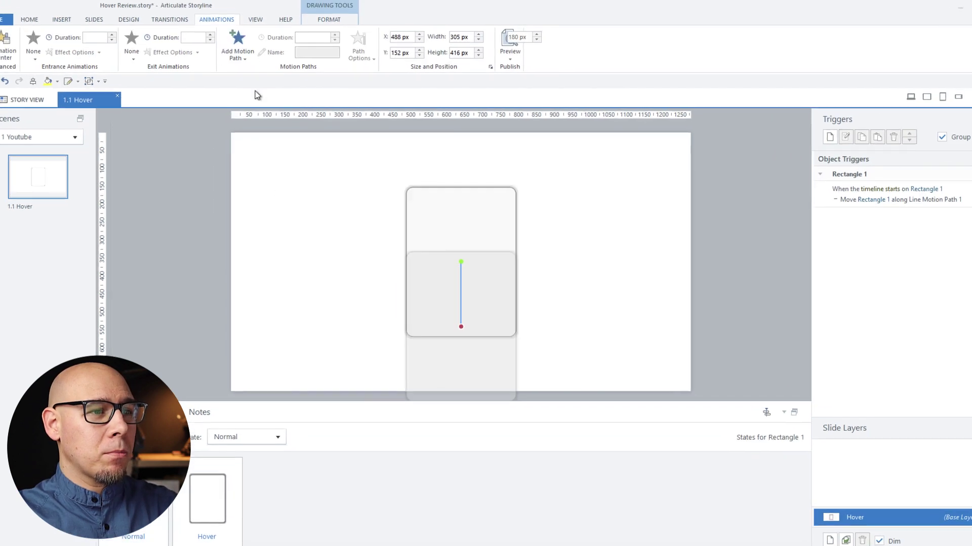
{"action": "left_click_drag", "start_coordinate": [460, 327], "coordinate": [464, 260]}
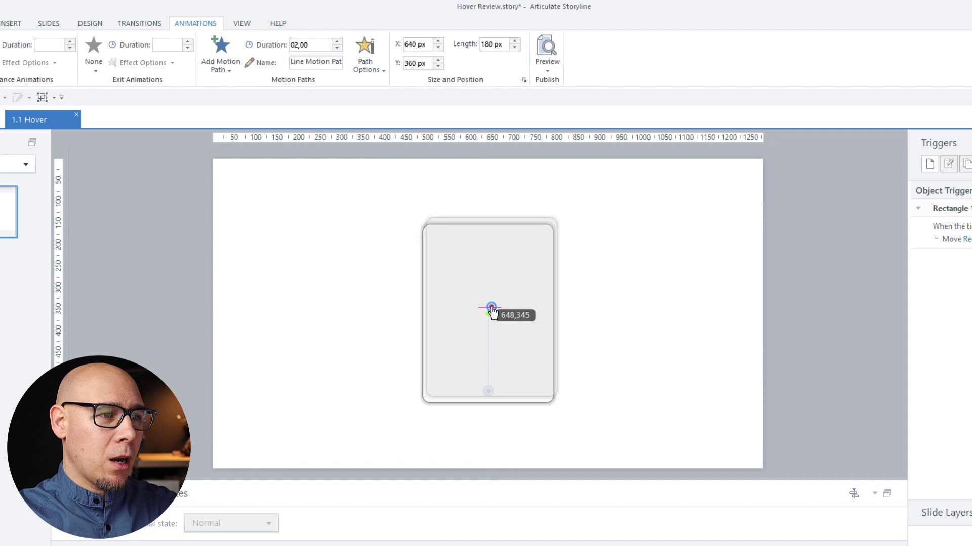
{"action": "left_click_drag", "start_coordinate": [492, 311], "coordinate": [488, 305]}
{"action": "left_click", "coordinate": [496, 44]}
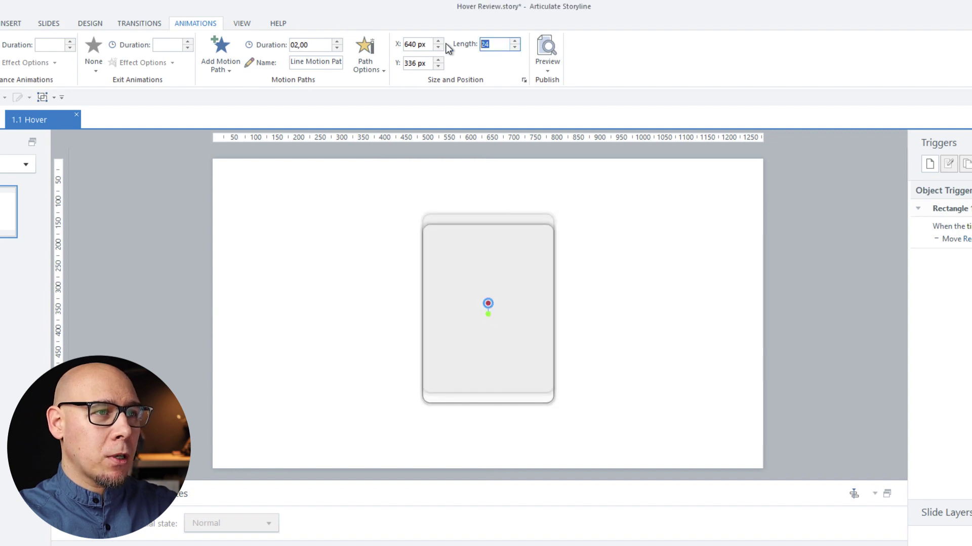
{"action": "type", "text": "15"}
{"action": "key", "text": "Return"}
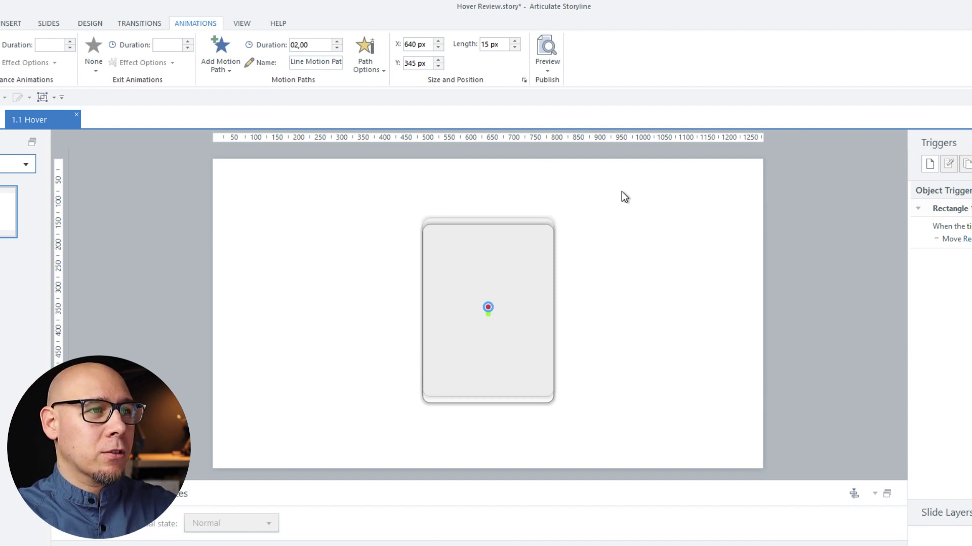
Set the motion path duration to 0.25 seconds and name it UP
{"action": "left_click", "coordinate": [337, 48]}
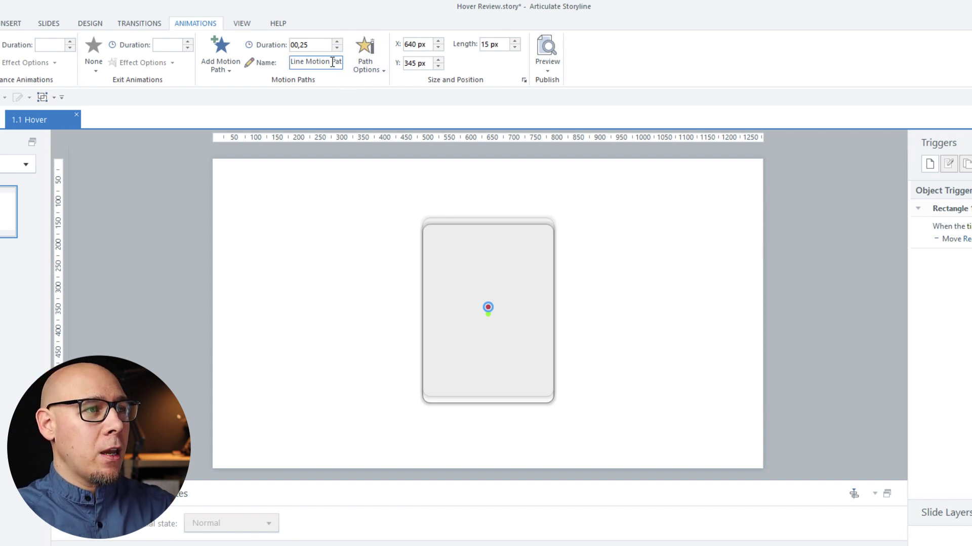
{"action": "triple_click", "coordinate": [332, 62]}
{"action": "type", "text": "UP"}
{"action": "key", "text": "Return"}
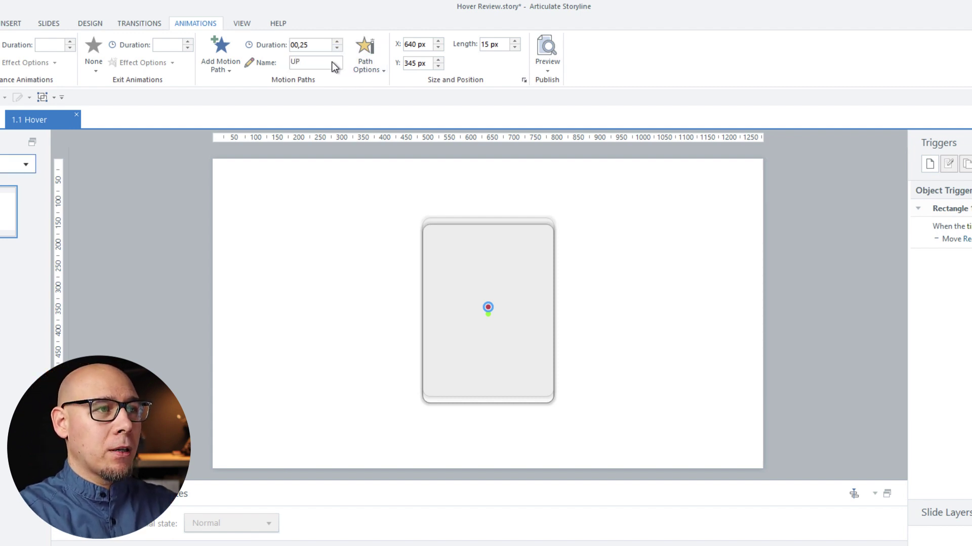
Set the UP path's easing direction to Out
{"action": "left_click", "coordinate": [356, 265]}
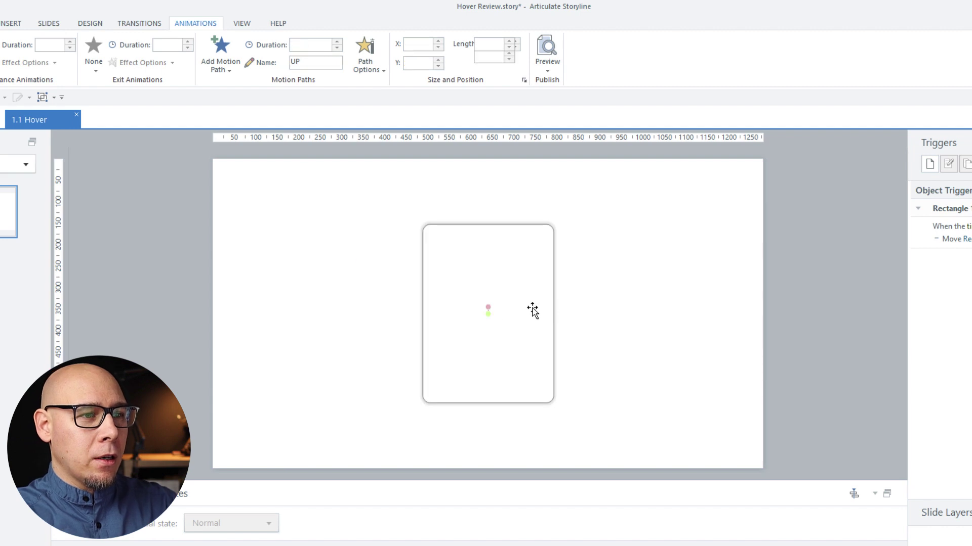
{"action": "left_click", "coordinate": [488, 309]}
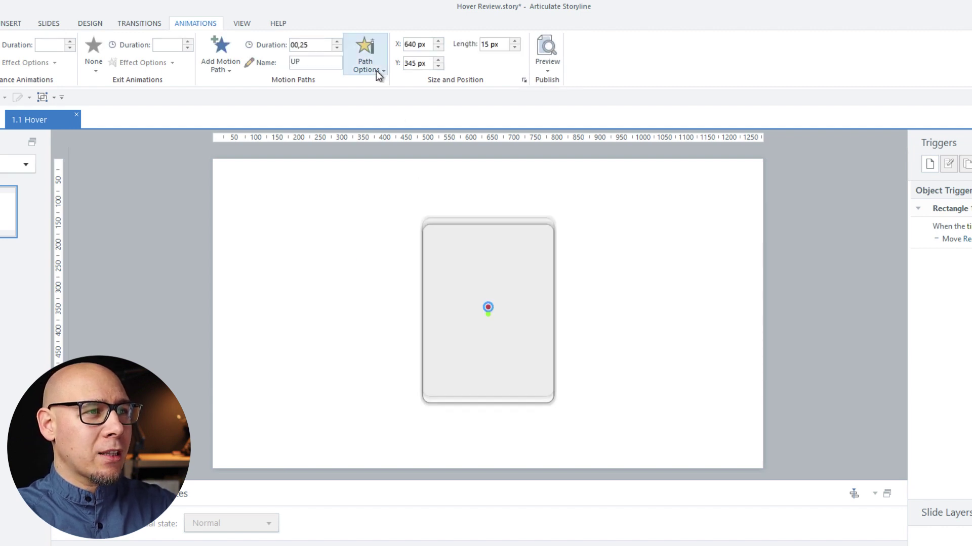
{"action": "left_click", "coordinate": [375, 70]}
{"action": "mouse_move", "coordinate": [418, 309]}
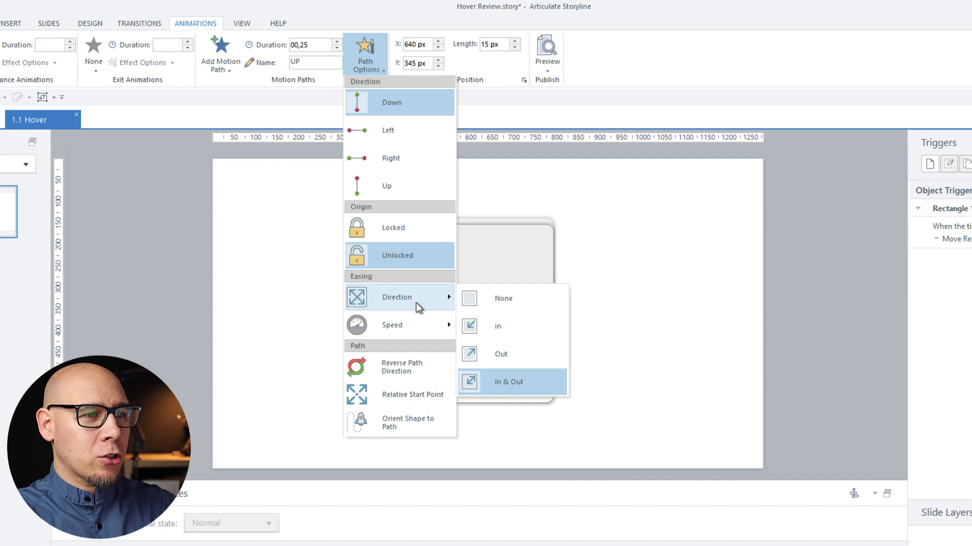
{"action": "left_click", "coordinate": [524, 359]}
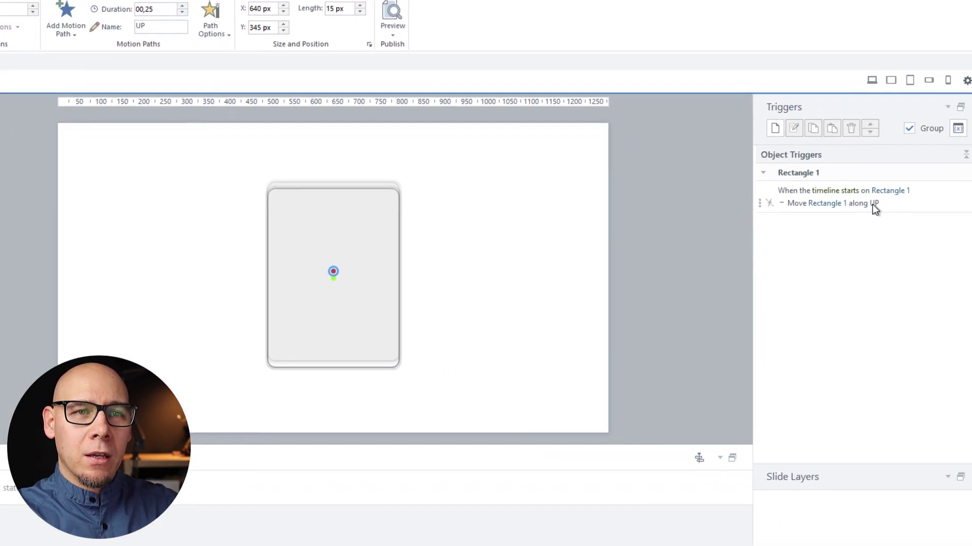
Change the trigger to fire when the state of Rectangle 1 is Hover
{"action": "double_click", "coordinate": [931, 197]}
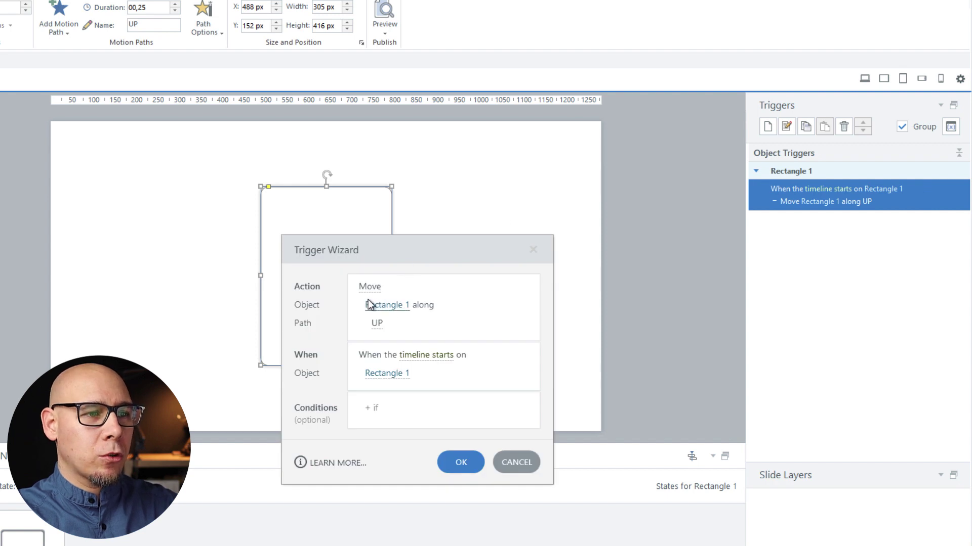
{"action": "left_click", "coordinate": [422, 354]}
{"action": "type", "text": "sta"}
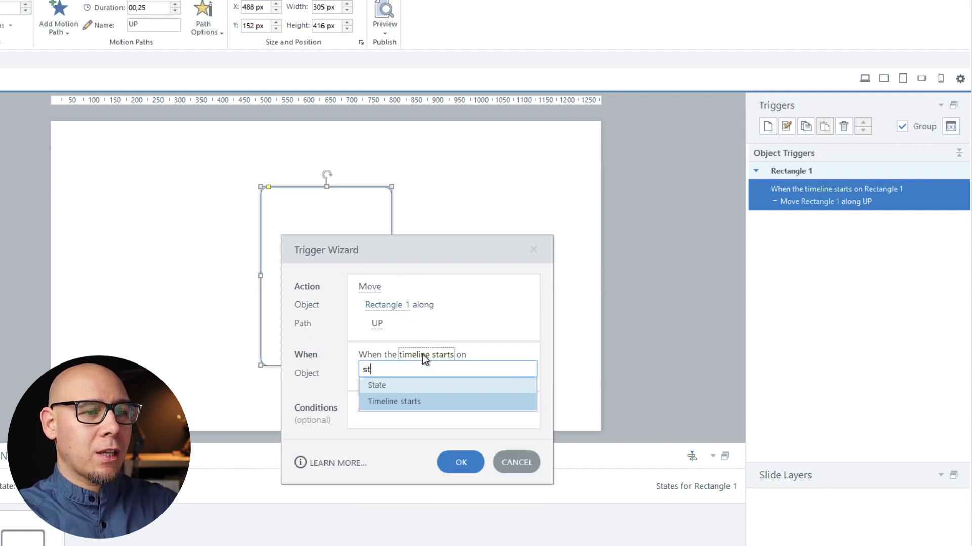
{"action": "left_click", "coordinate": [399, 385]}
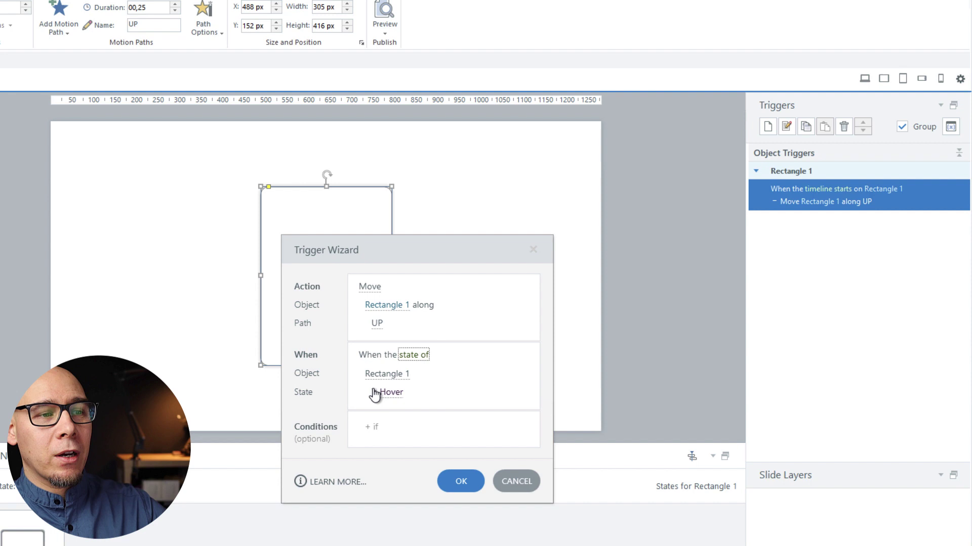
{"action": "left_click", "coordinate": [459, 482]}
Reopen the Hover trigger and look through the mouse event options
{"action": "left_click", "coordinate": [645, 249]}
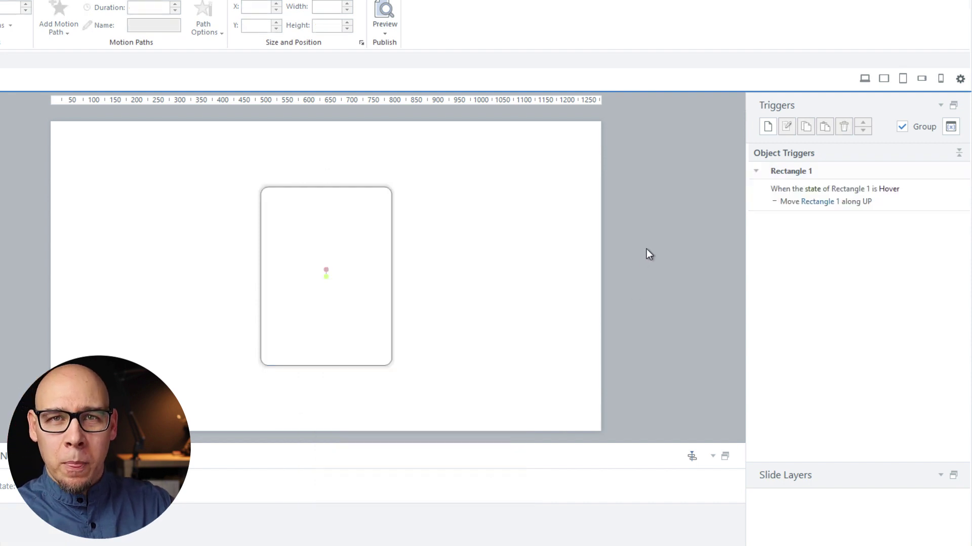
{"action": "left_click", "coordinate": [937, 189]}
{"action": "double_click", "coordinate": [937, 189]}
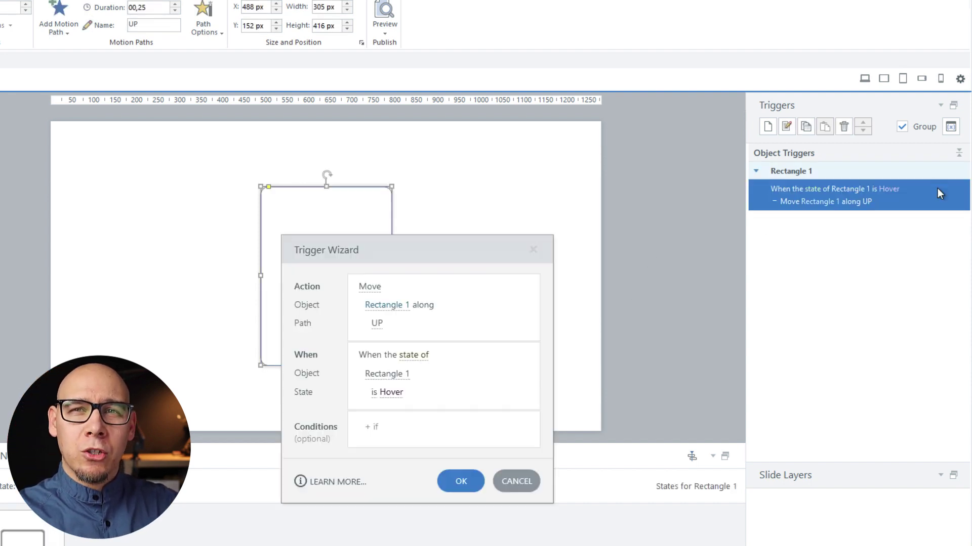
{"action": "left_click", "coordinate": [414, 359]}
{"action": "type", "text": "mouse"}
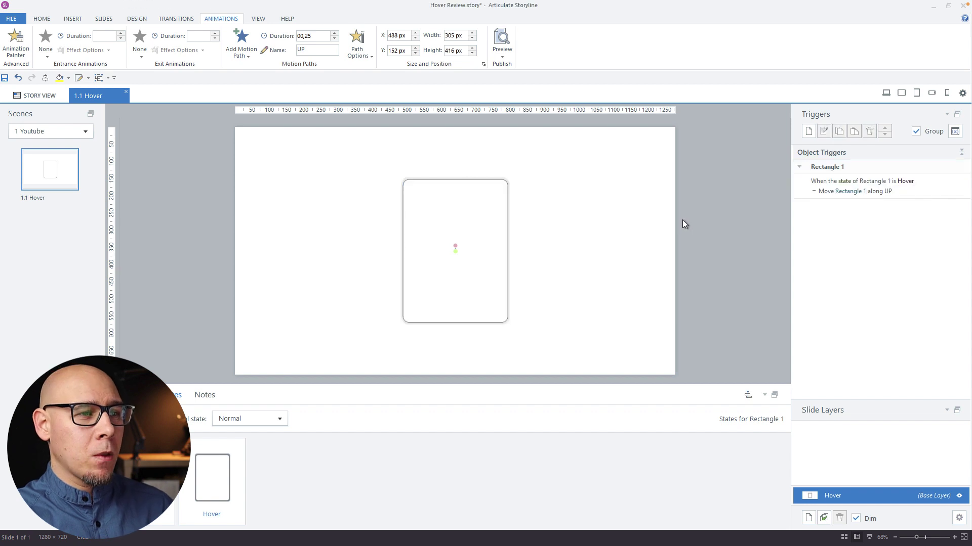
Duplicate the UP motion path and rename the copy Down
{"action": "left_click", "coordinate": [486, 202]}
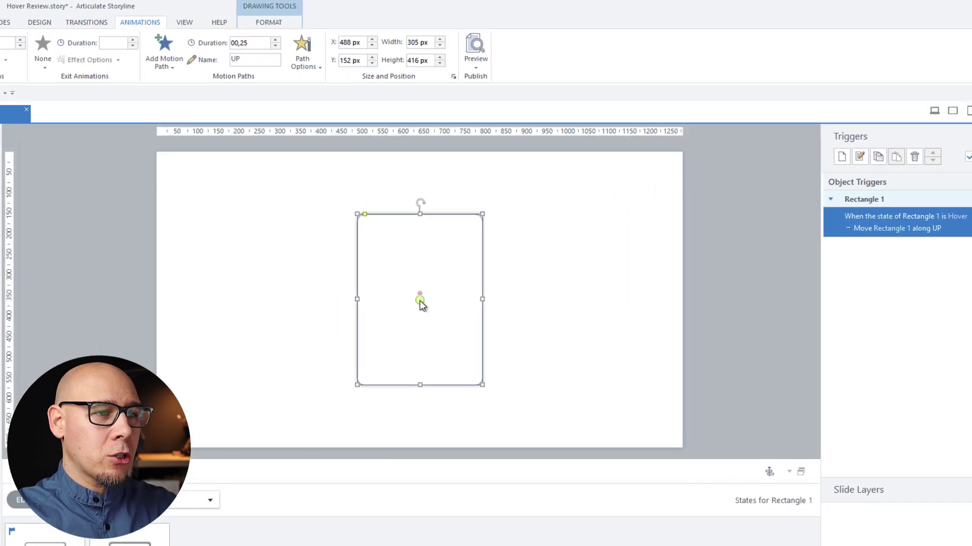
{"action": "left_click", "coordinate": [454, 255]}
{"action": "key", "text": "ctrl+d"}
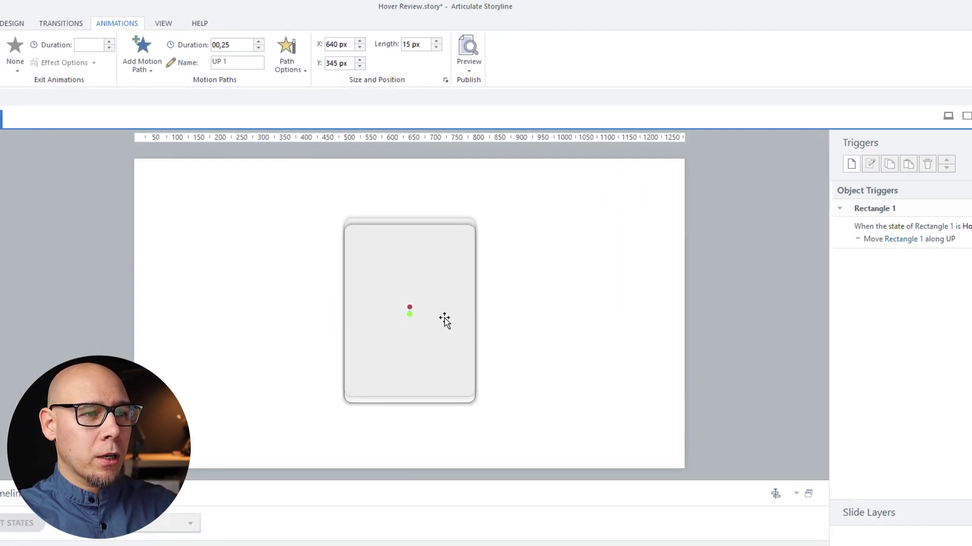
{"action": "scroll", "coordinate": [453, 351], "scroll_direction": "up", "scroll_amount": 5}
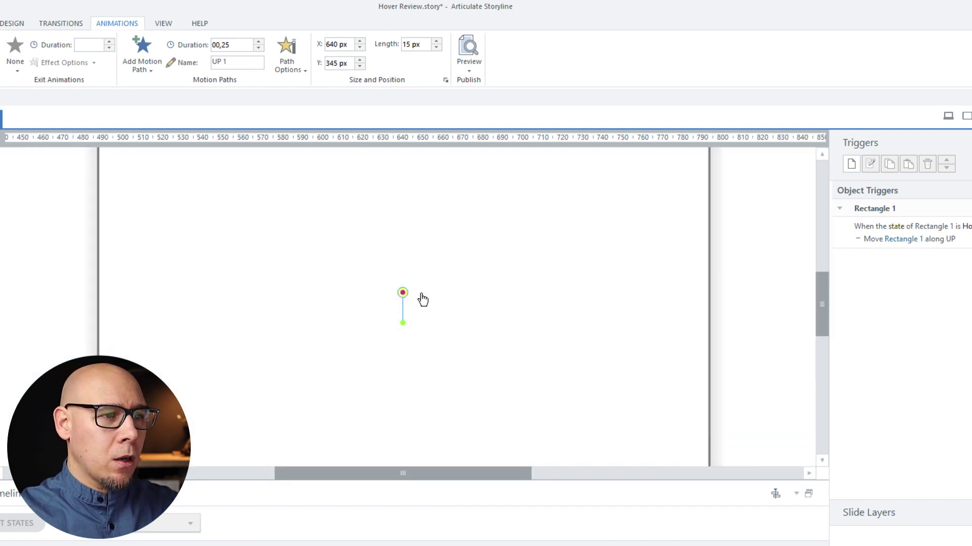
{"action": "left_click_drag", "start_coordinate": [403, 293], "coordinate": [442, 293]}
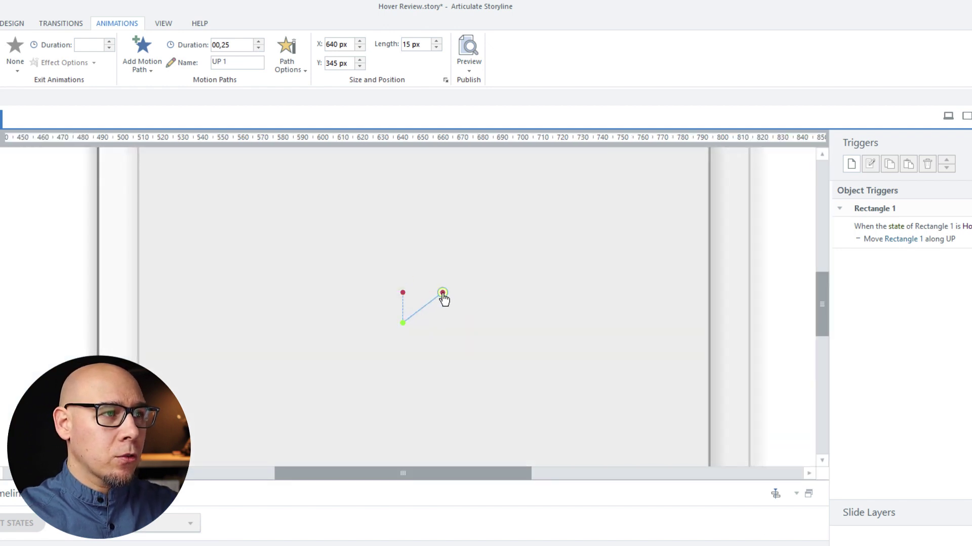
{"action": "left_click_drag", "start_coordinate": [248, 61], "coordinate": [189, 68]}
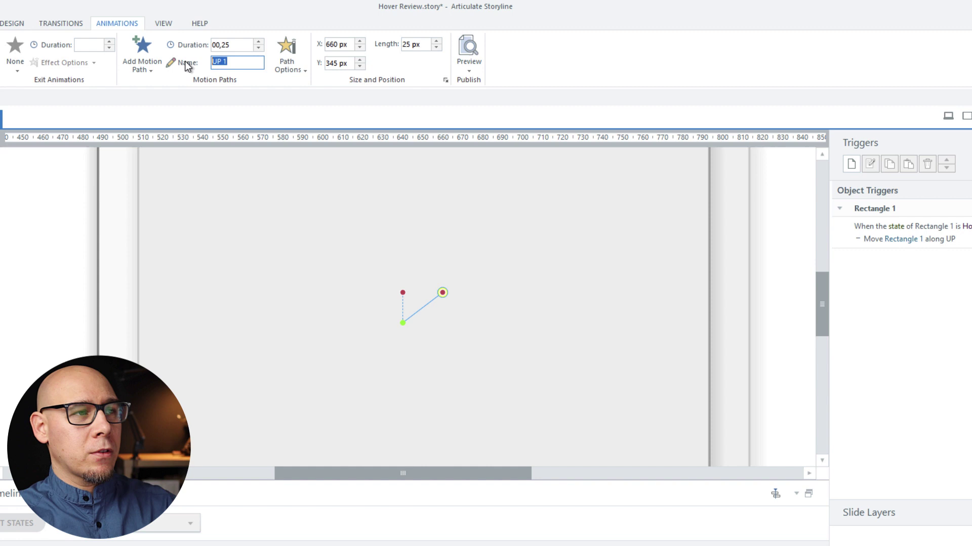
{"action": "type", "text": "Down"}
{"action": "key", "text": "Return"}
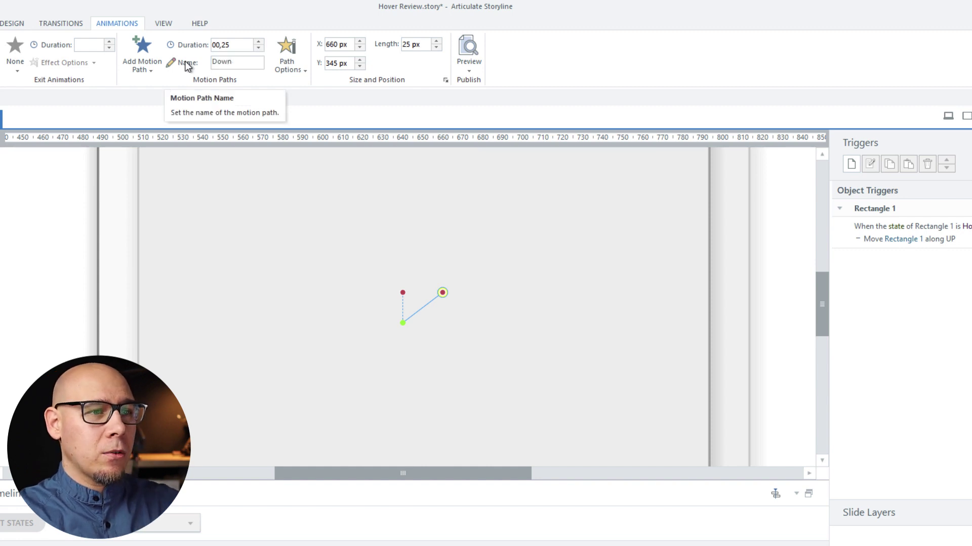
Place the Down path's end point straight below the start at 640,360
{"action": "left_click_drag", "start_coordinate": [442, 293], "coordinate": [402, 293]}
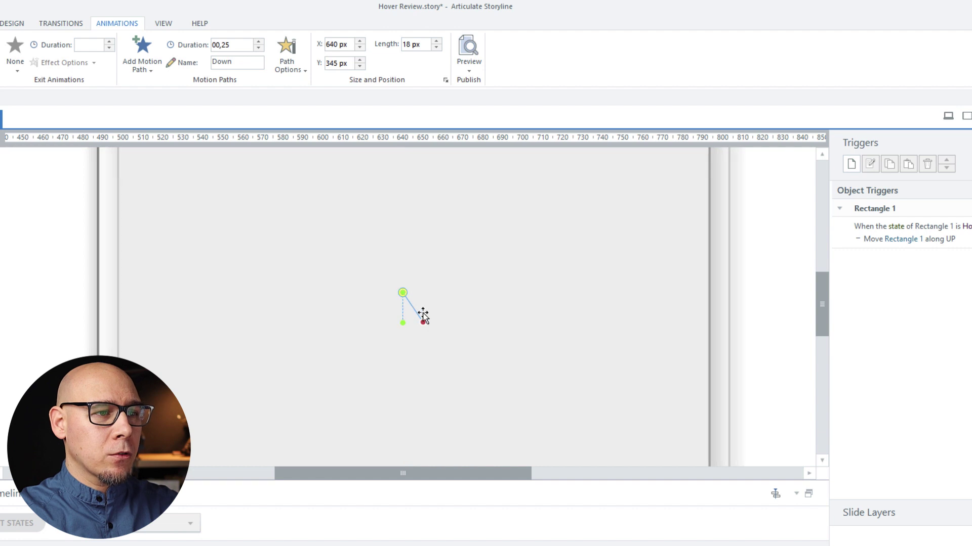
{"action": "left_click_drag", "start_coordinate": [426, 326], "coordinate": [405, 326]}
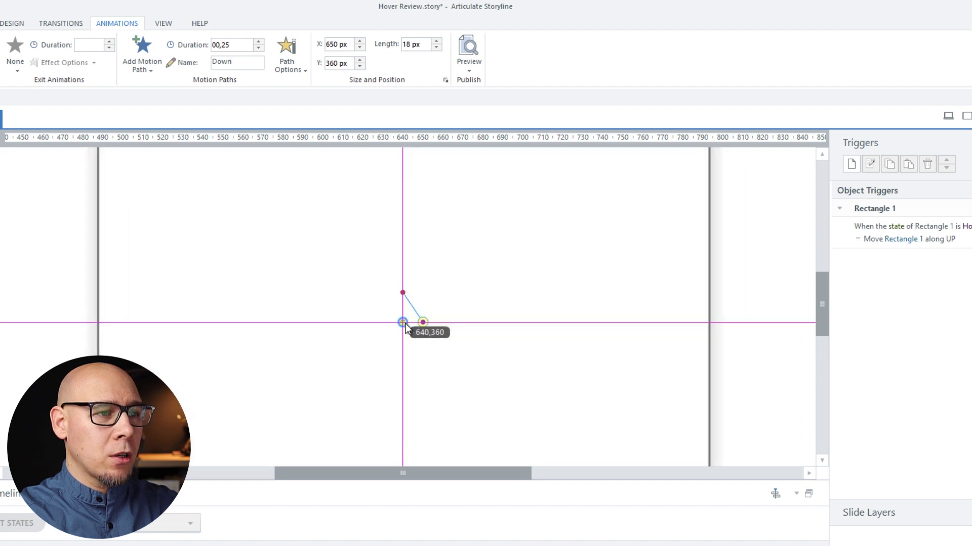
{"action": "left_click_drag", "start_coordinate": [404, 323], "coordinate": [405, 324]}
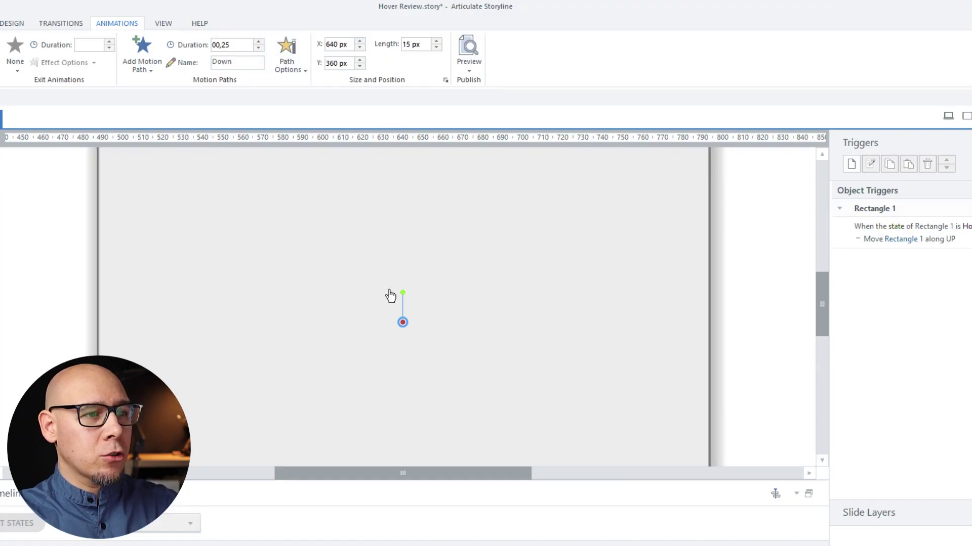
Duplicate the Move trigger and set it to use path Down when the state is not Hover
{"action": "scroll", "coordinate": [403, 322], "scroll_direction": "down", "scroll_amount": 5, "text": "ctrl"}
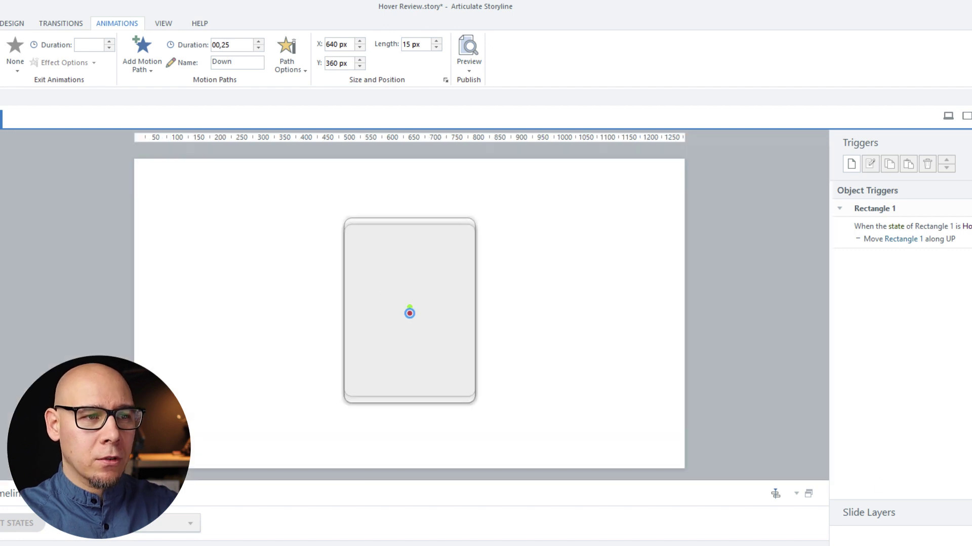
{"action": "left_click", "coordinate": [911, 231]}
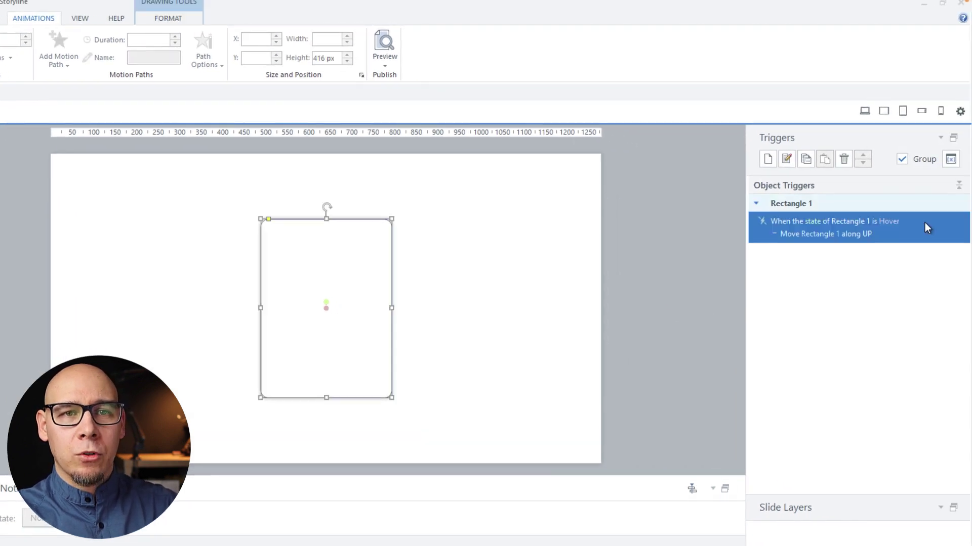
{"action": "key", "text": "ctrl+c"}
{"action": "key", "text": "ctrl+v"}
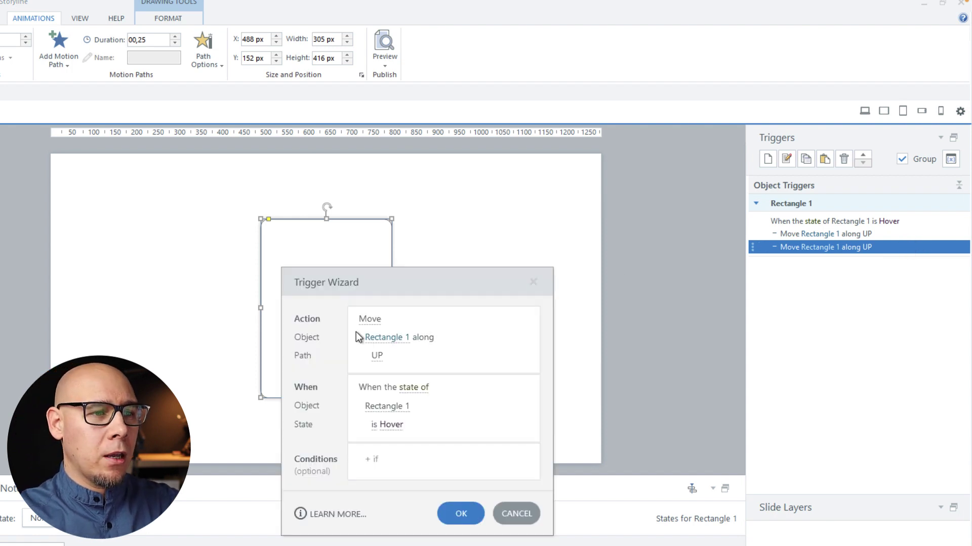
{"action": "left_click", "coordinate": [378, 355]}
{"action": "left_click", "coordinate": [387, 432]}
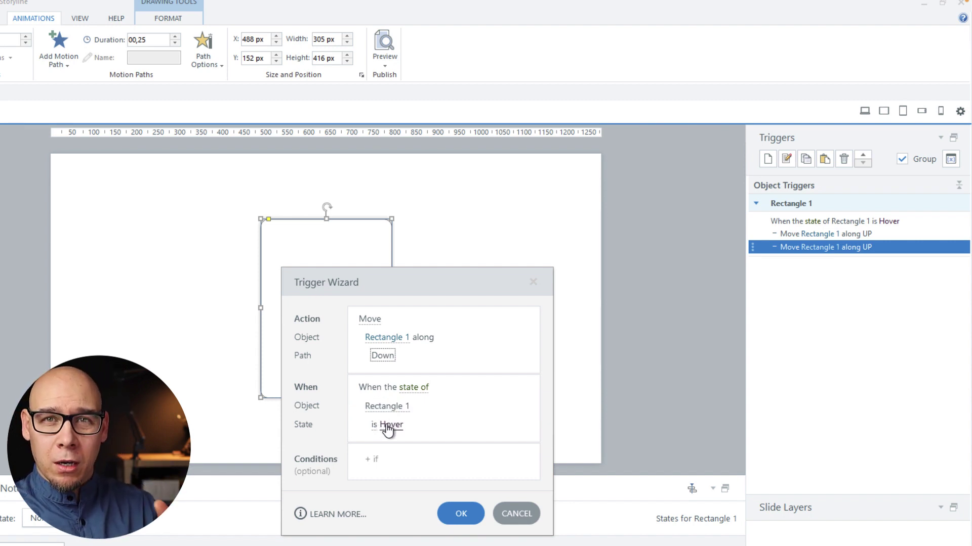
{"action": "left_click", "coordinate": [374, 432]}
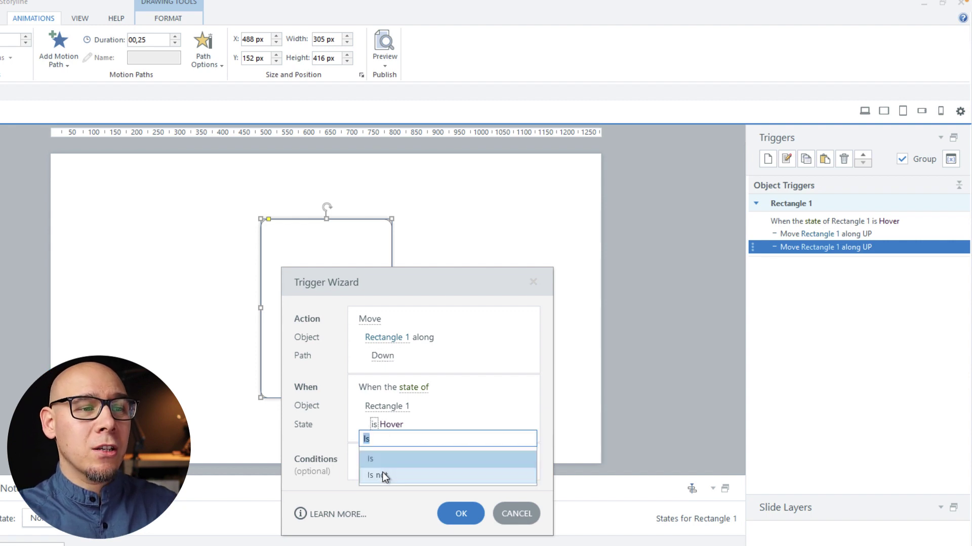
{"action": "left_click", "coordinate": [382, 472]}
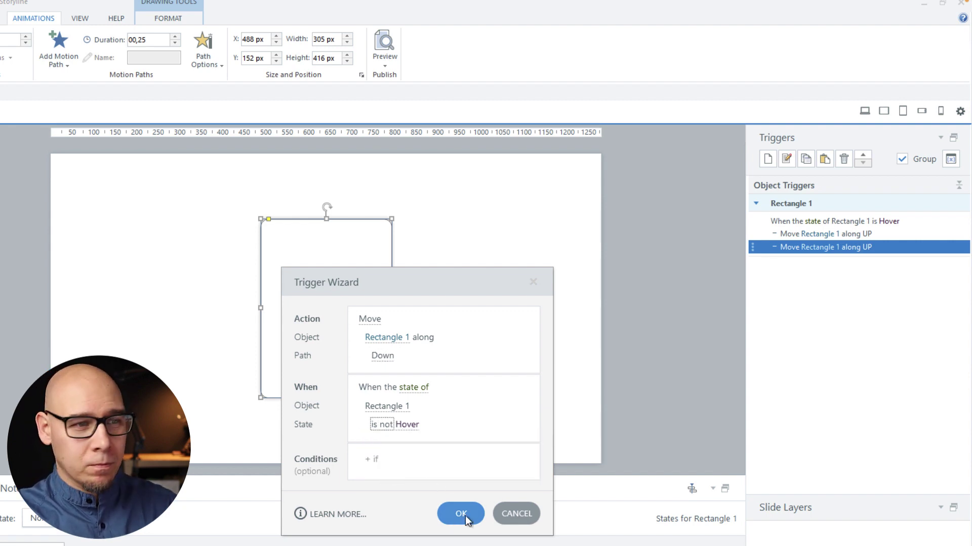
{"action": "left_click", "coordinate": [452, 517]}
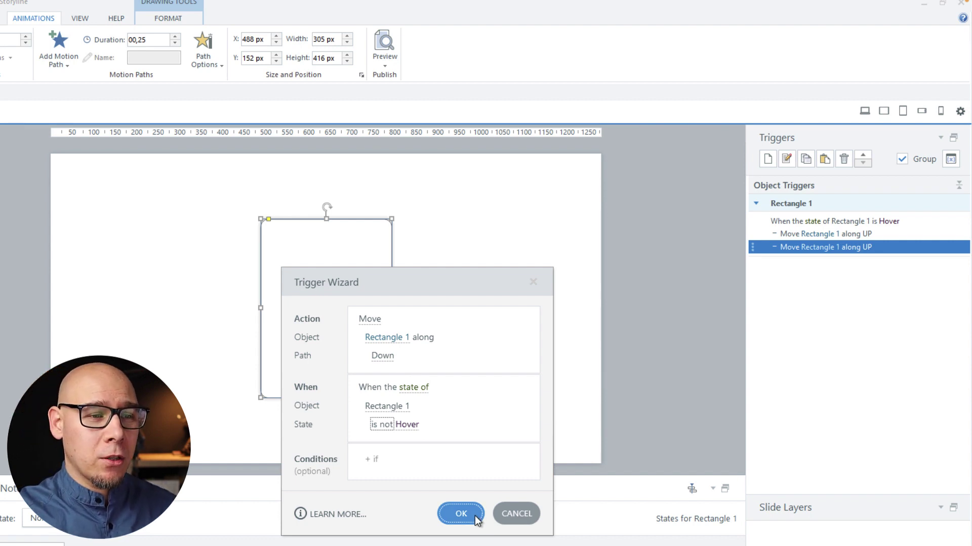
Confirm the Trigger Wizard to add the Down trigger for Rectangle 1
{"action": "left_click", "coordinate": [461, 515]}
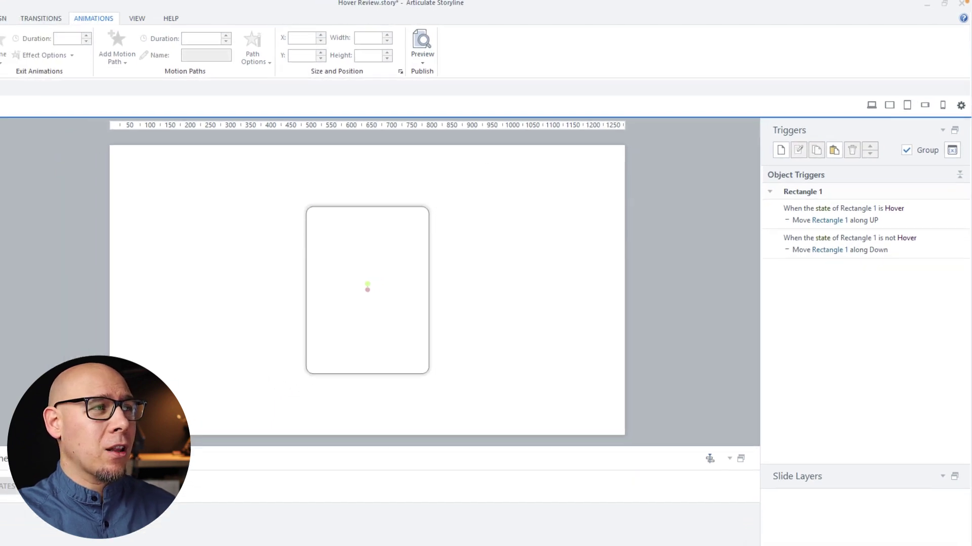